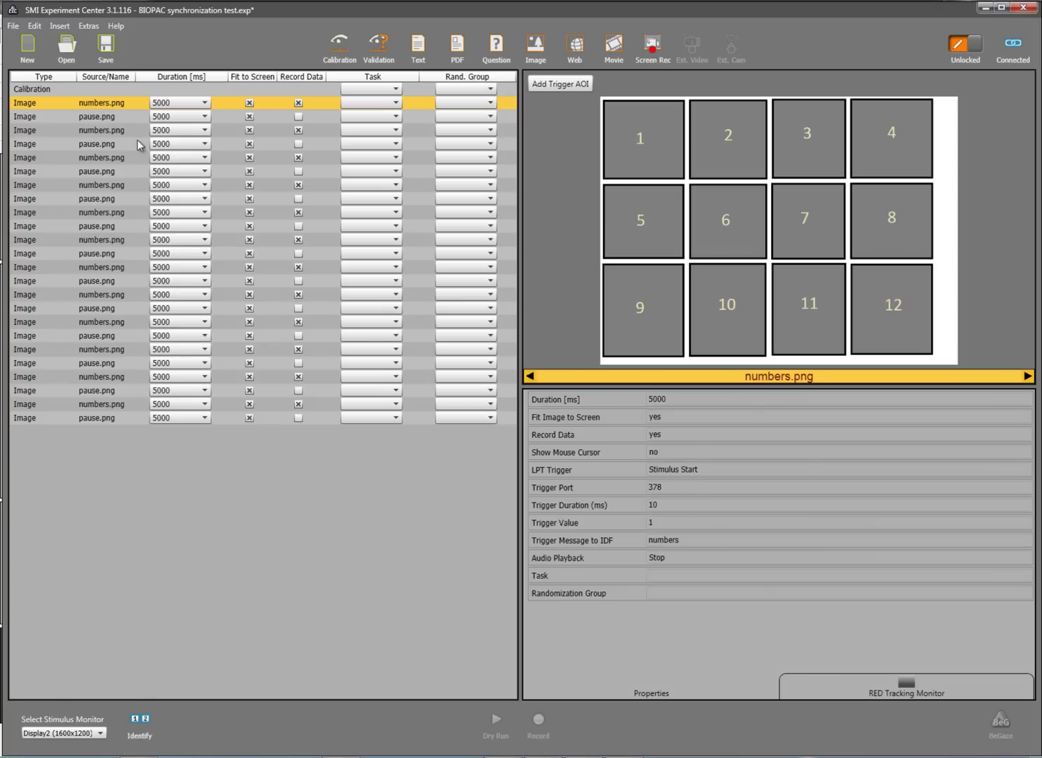
- Review the Trigger Port value and the digital input channel setup in the acquisition hardware options
left_click(665, 488)
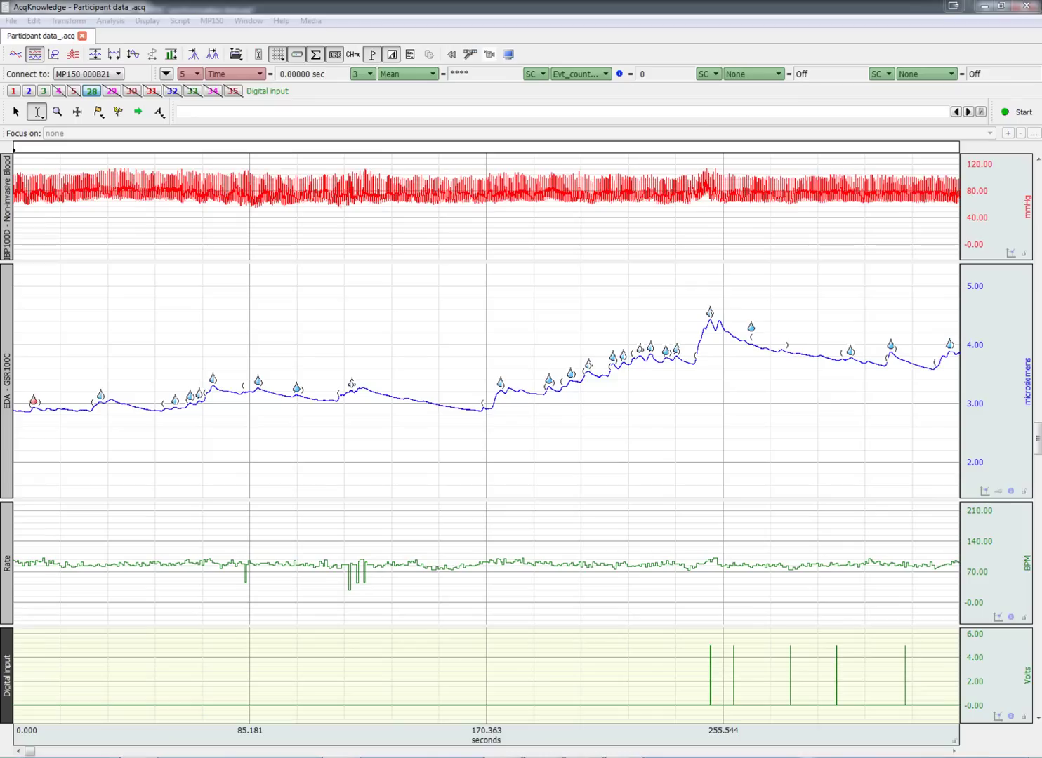
left_click(224, 6)
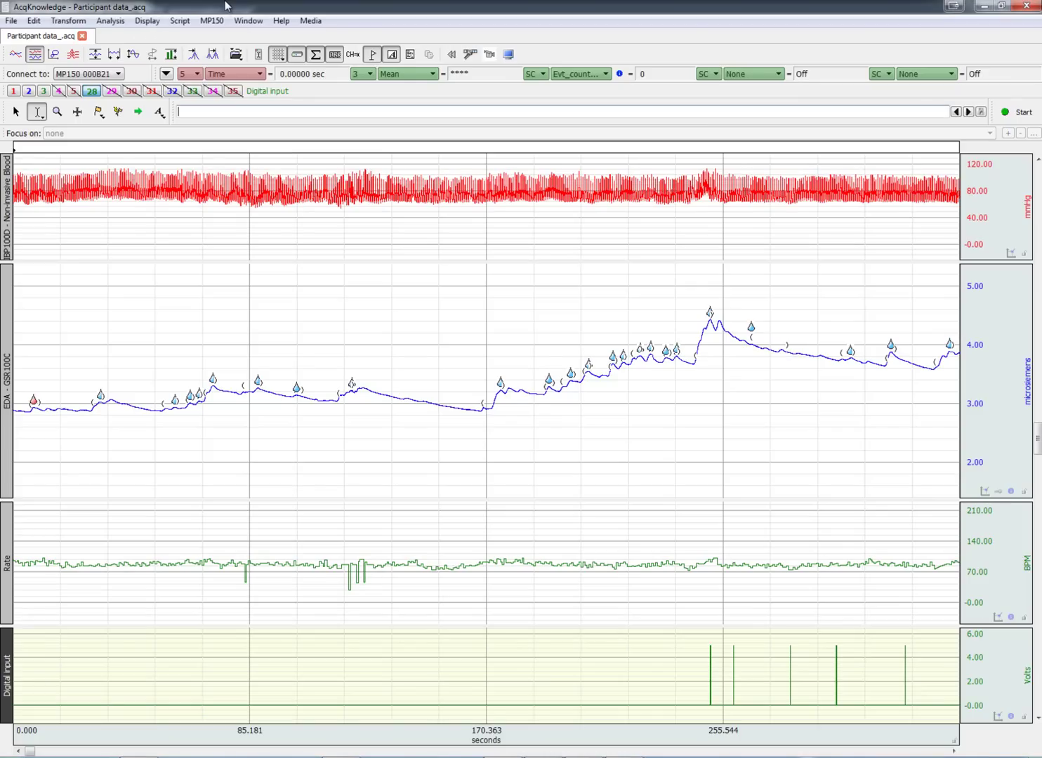
left_click(221, 22)
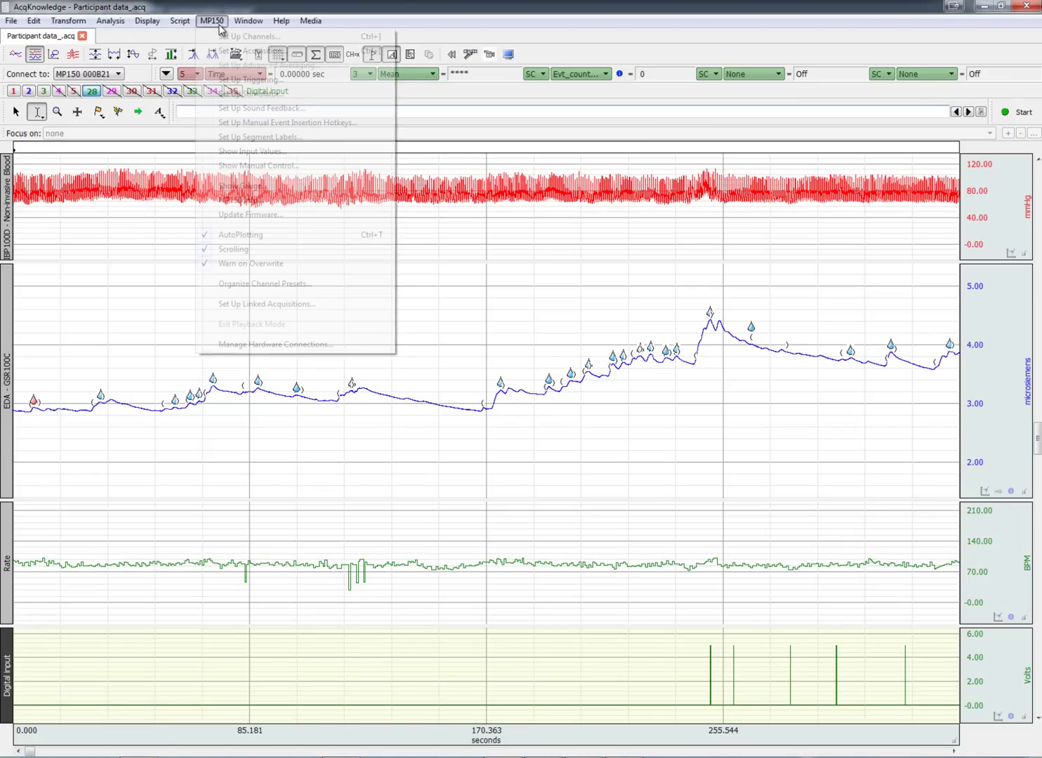
left_click(222, 23)
left_click(221, 22)
left_click(232, 37)
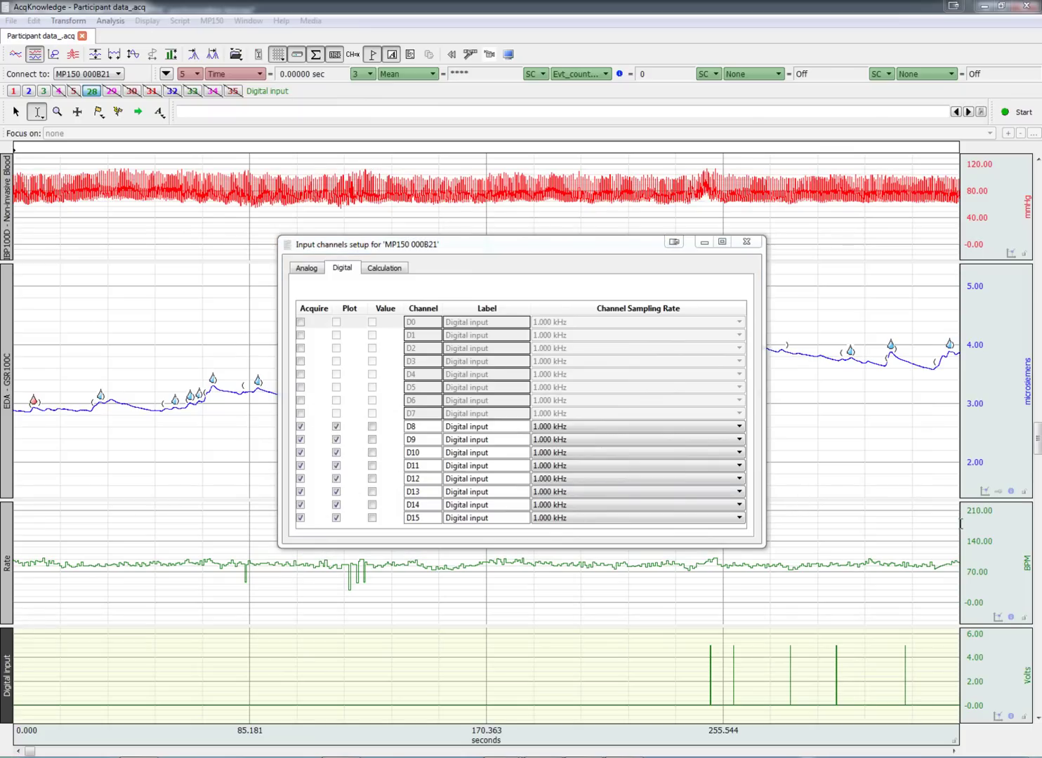
left_click(747, 241)
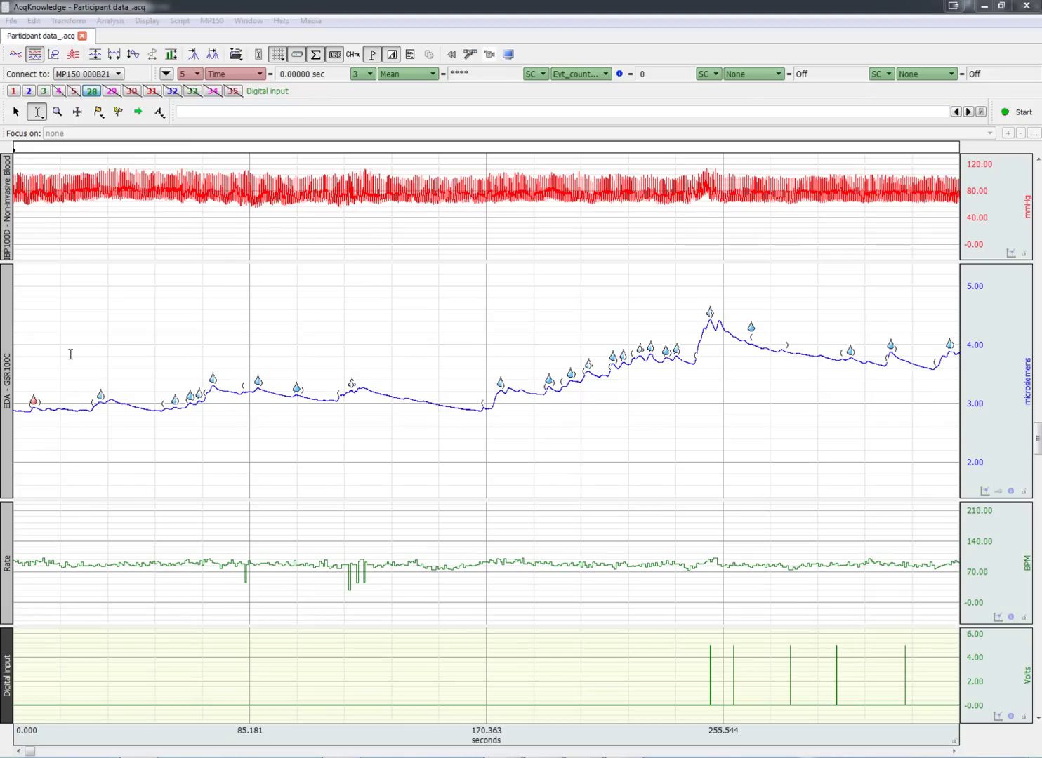
- Step through the blood pressure, EDA and heart rate channels, then select the first Digital input pulse near 254 s
left_click(7, 202)
left_click(6, 372)
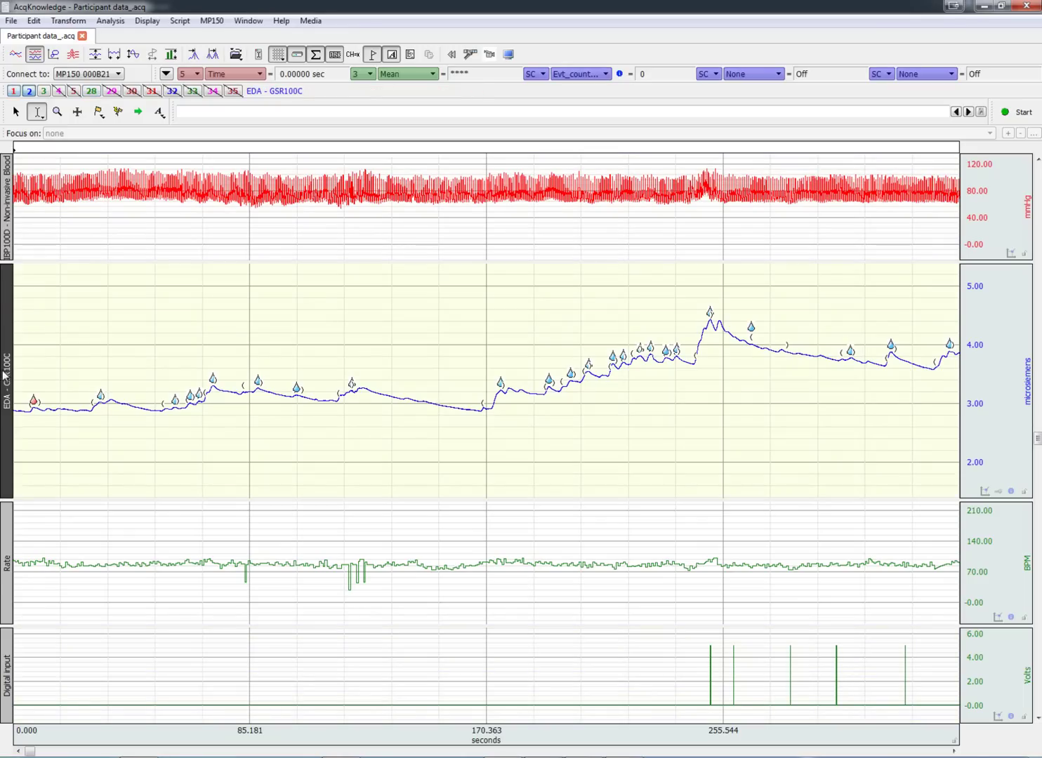
left_click(6, 578)
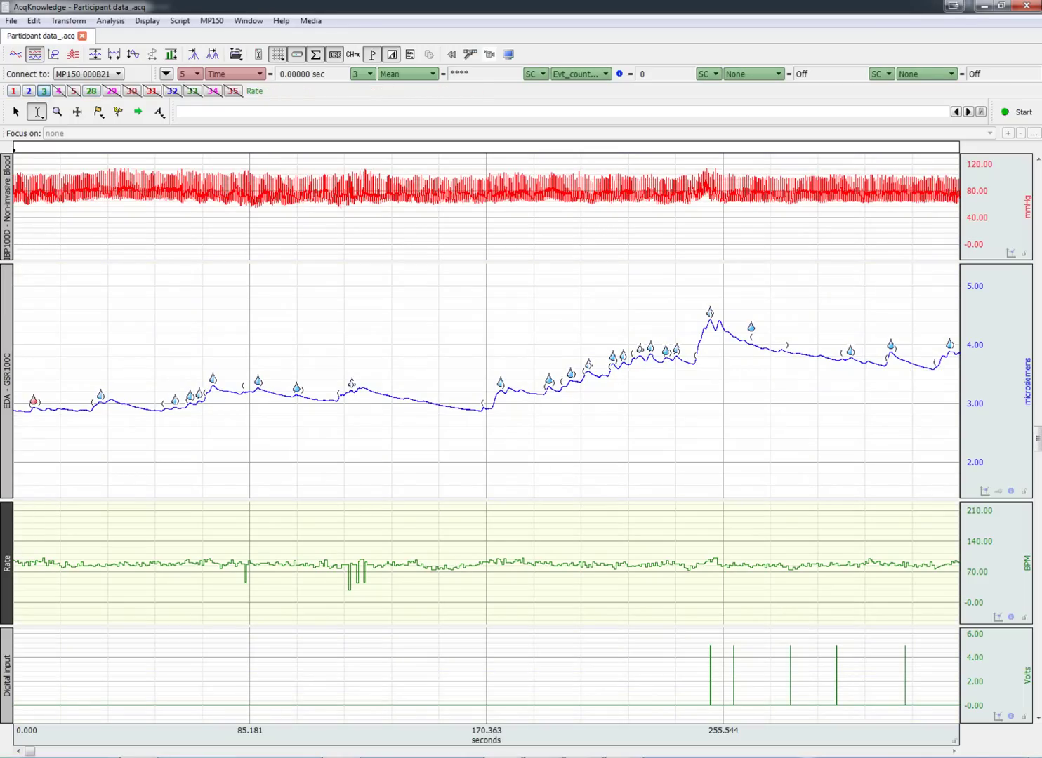
left_click(6, 654)
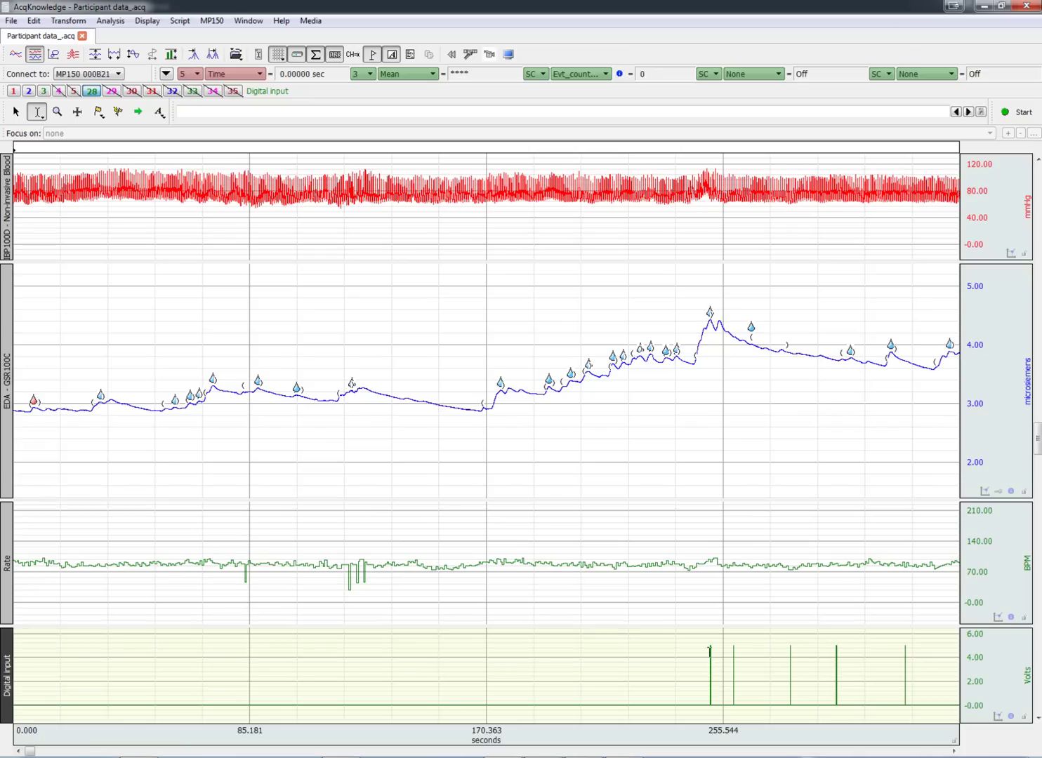
left_click_drag(708, 650, 720, 651)
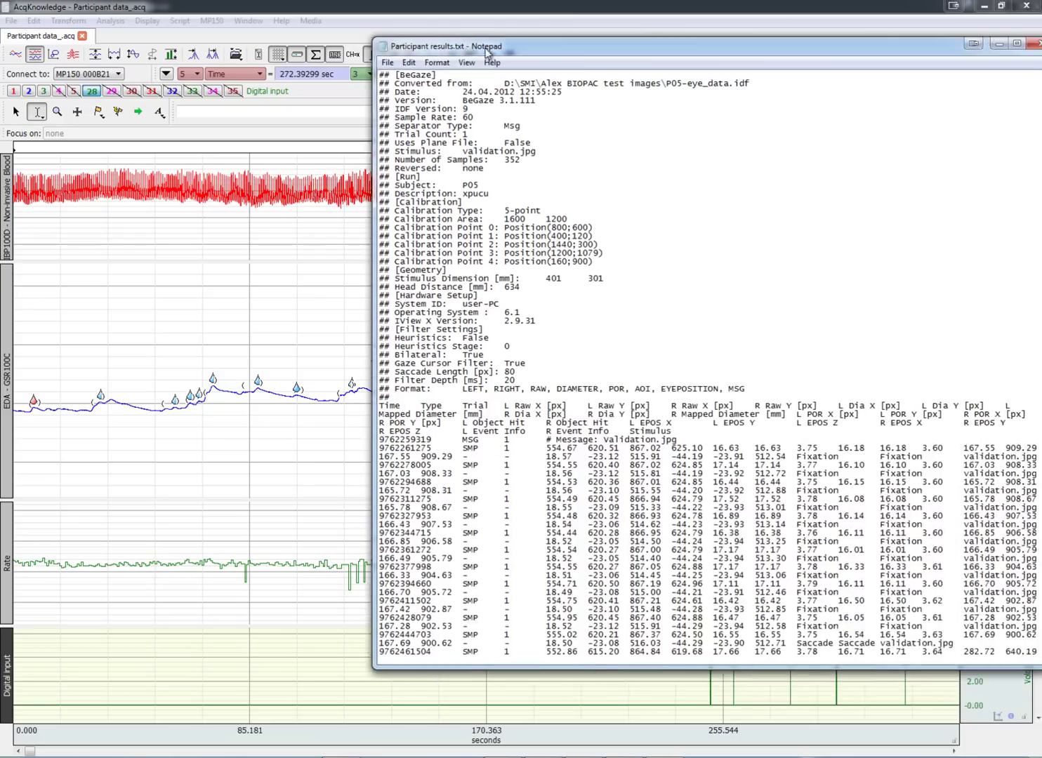
left_click_drag(491, 48, 295, 47)
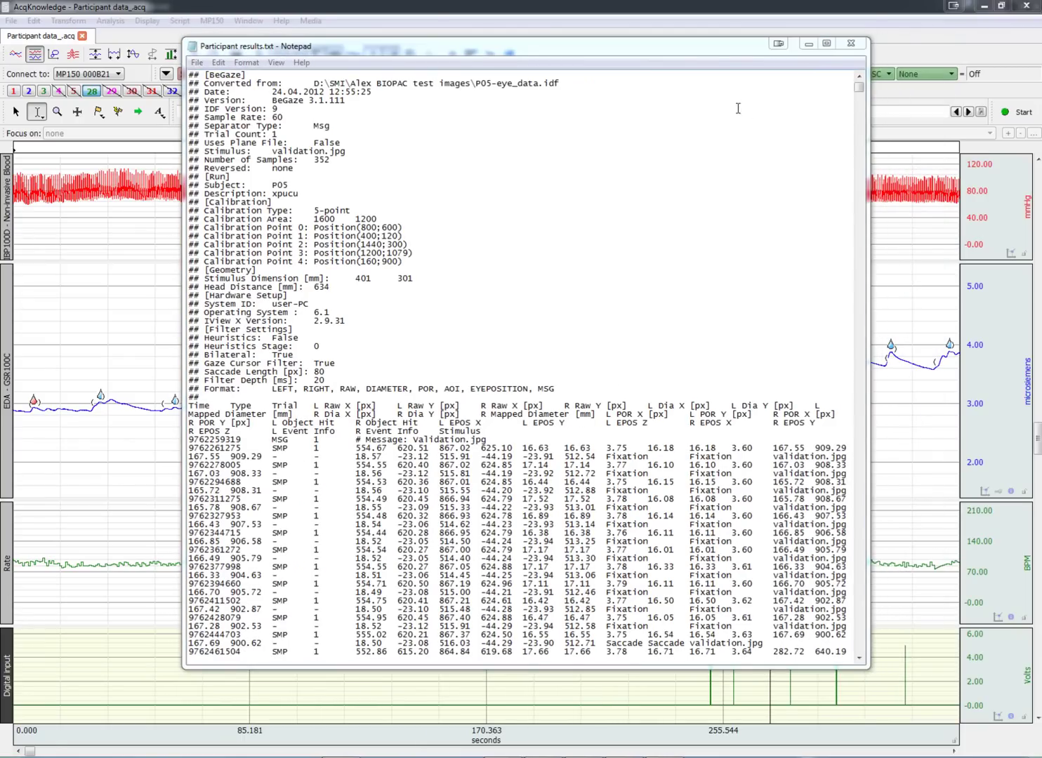
left_click(851, 44)
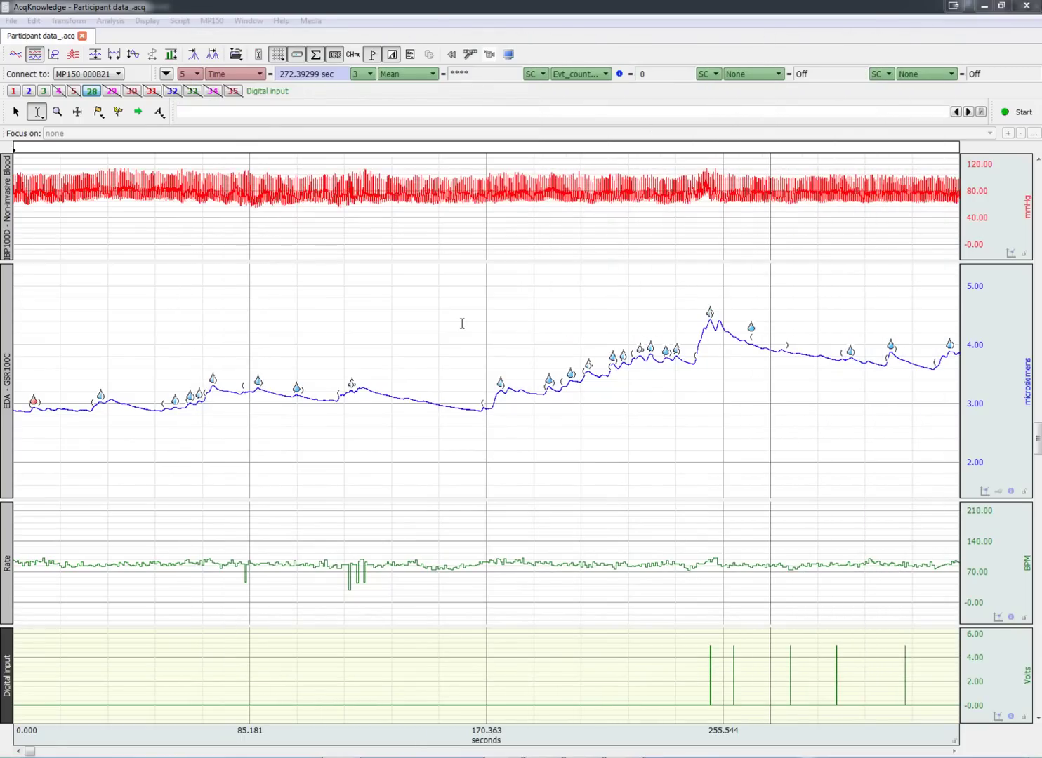
- Import Participant results.txt via SMI BeGaze Import into the existing graph, aligned to TTL trigger D8
left_click(8, 23)
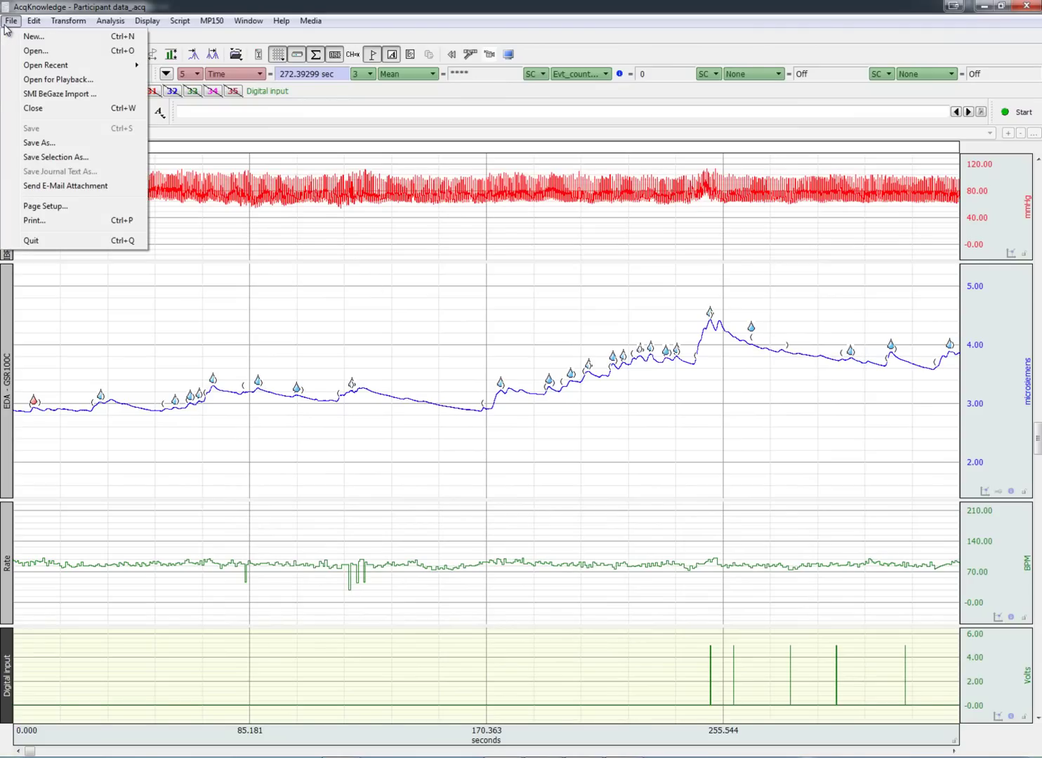
left_click(83, 103)
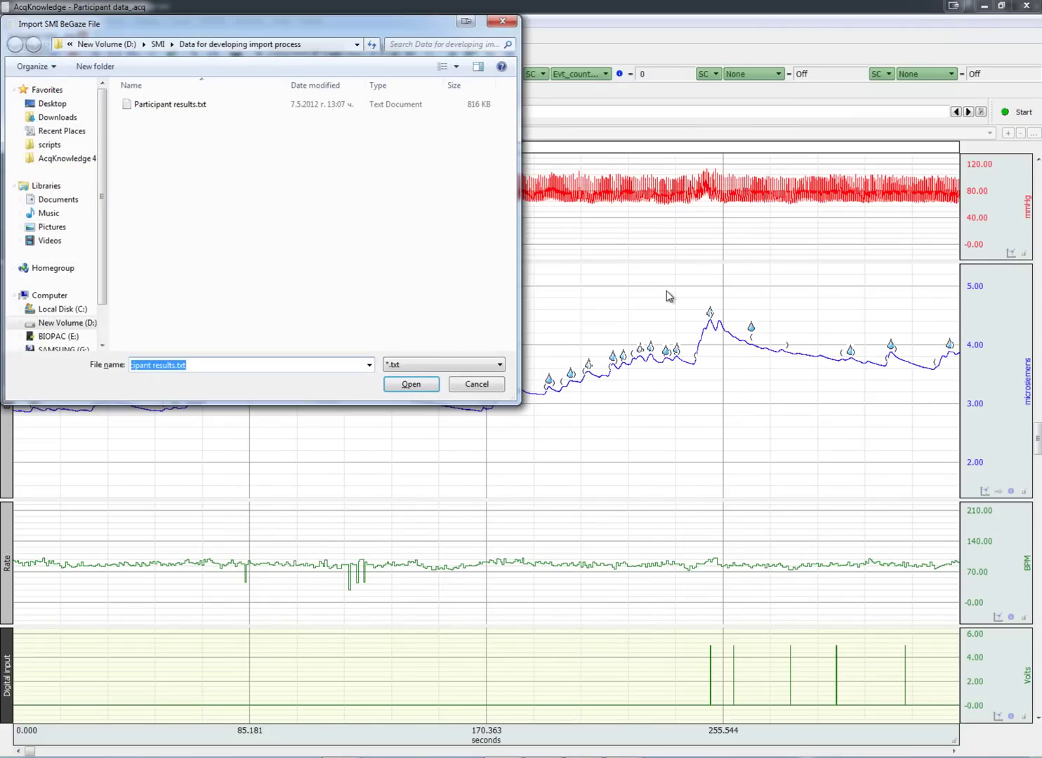
left_click(176, 105)
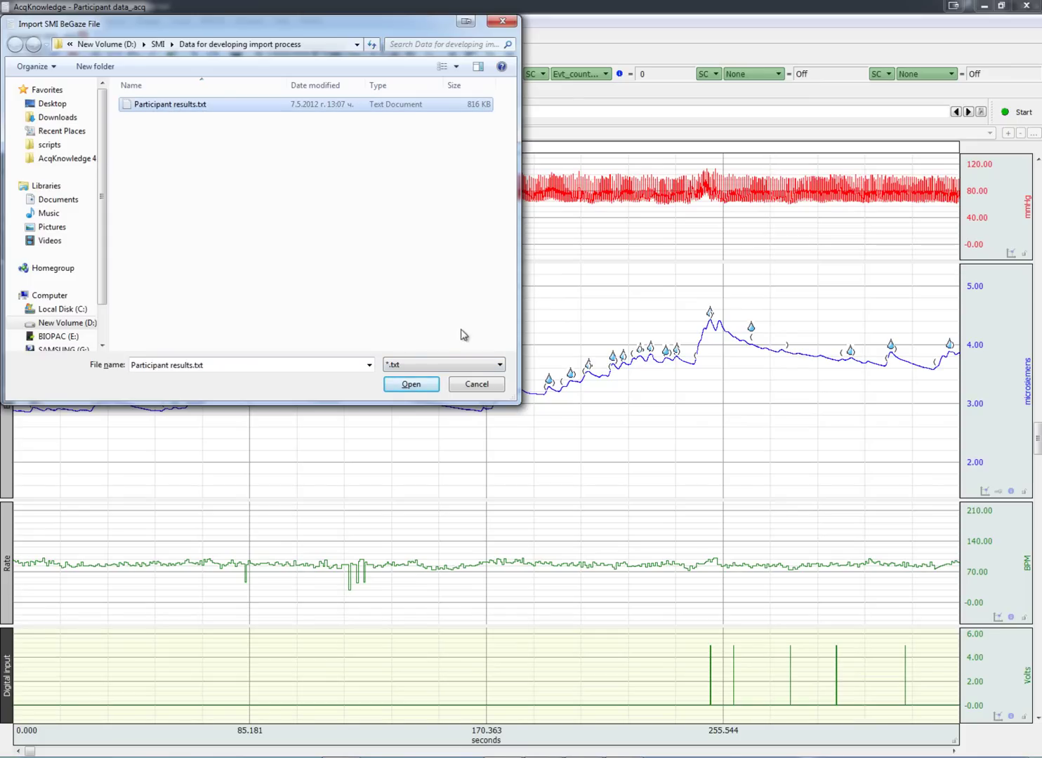
left_click(411, 386)
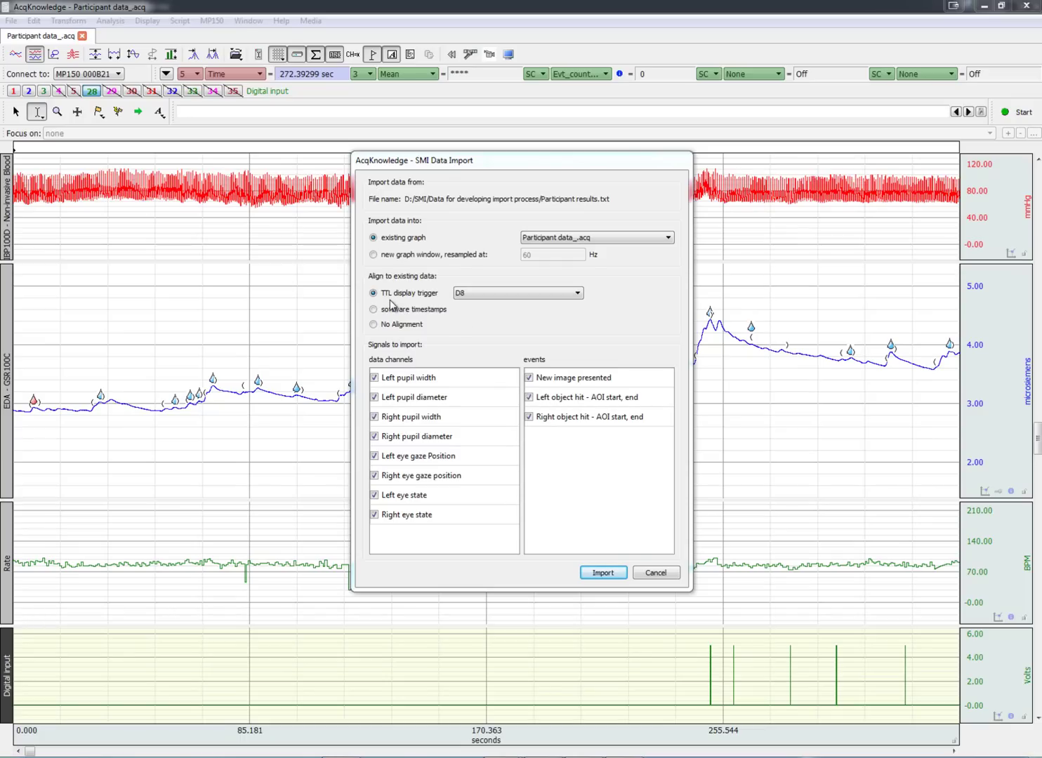
left_click(598, 573)
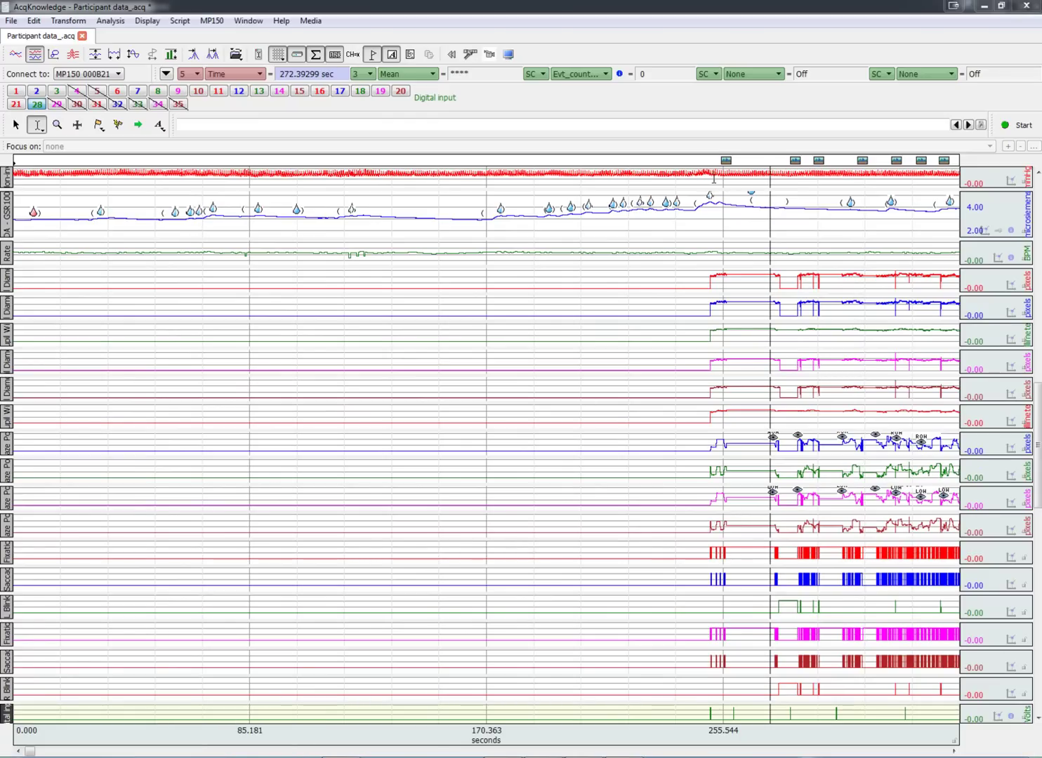
mouse_move(726, 166)
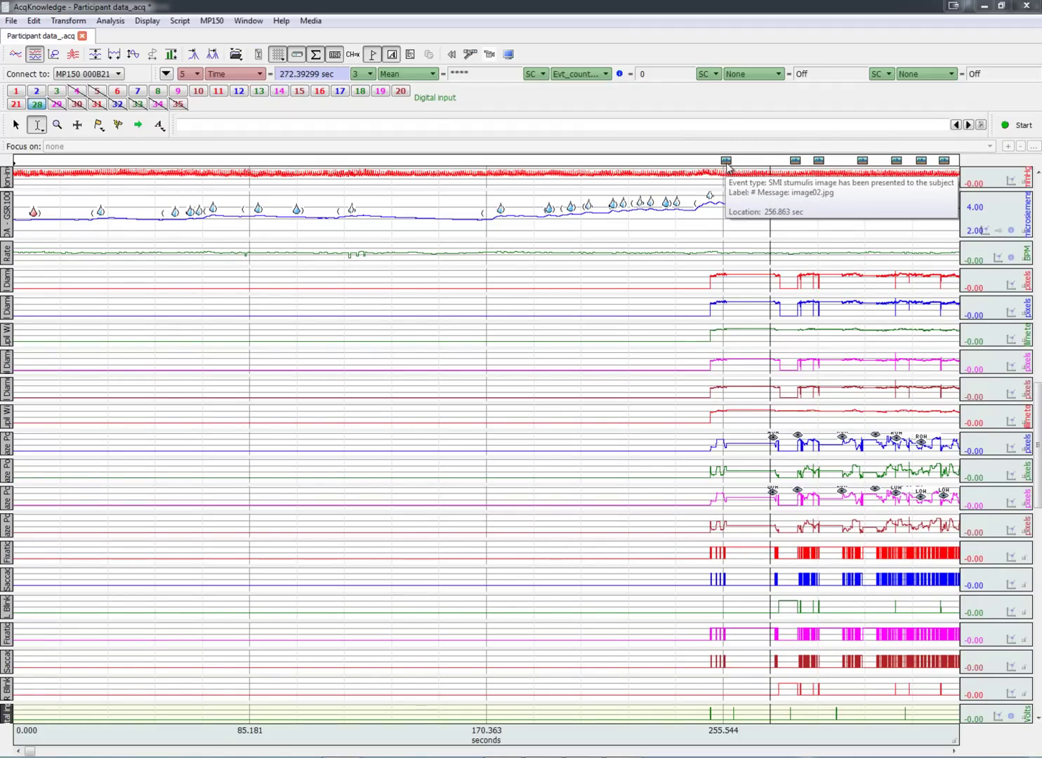
mouse_move(799, 163)
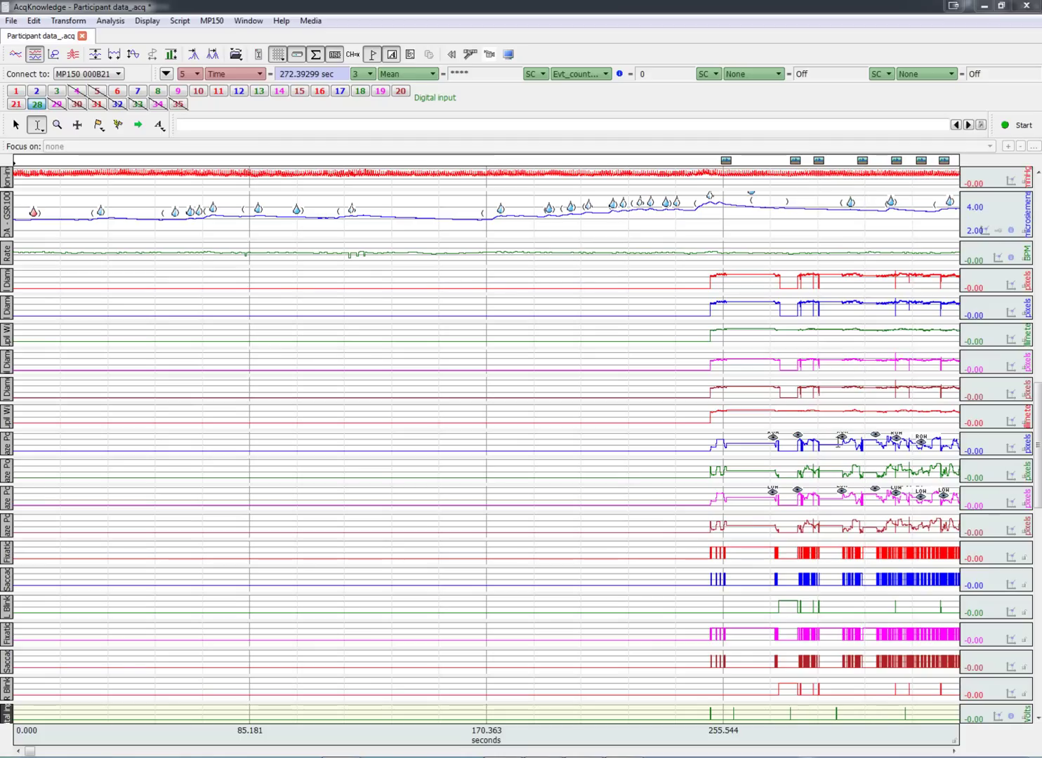
- Zoom into the 317–325 s gaze data and autoscale the waveforms
mouse_move(774, 439)
left_click(59, 126)
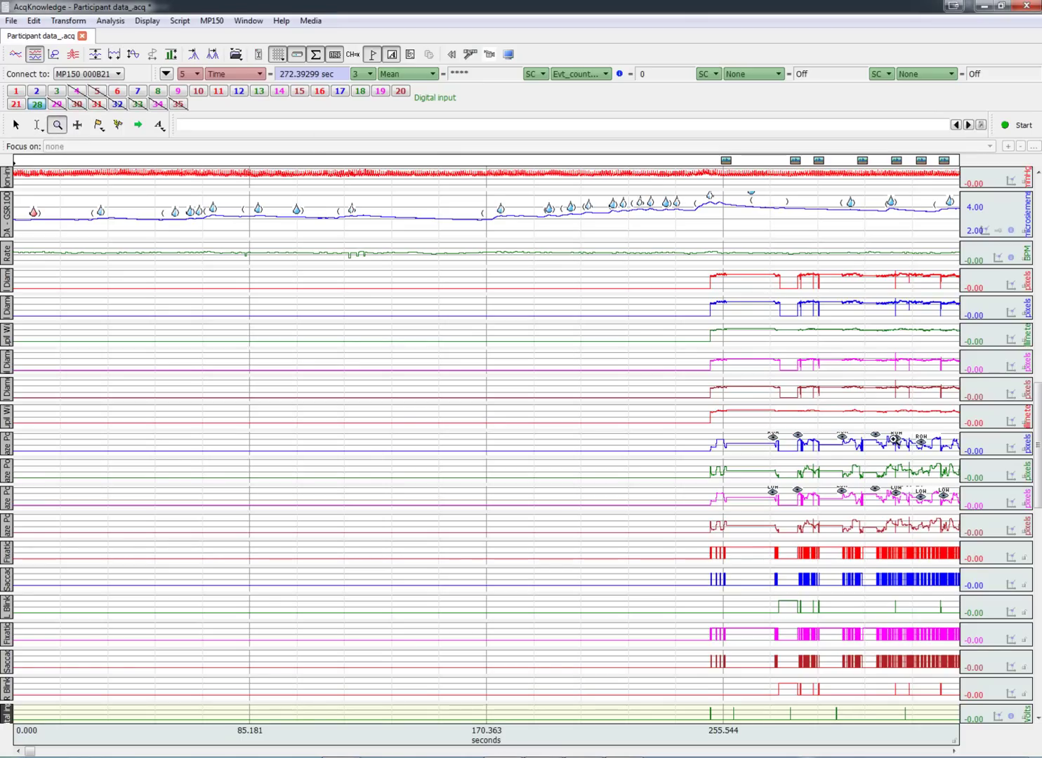
left_click_drag(894, 440, 904, 454)
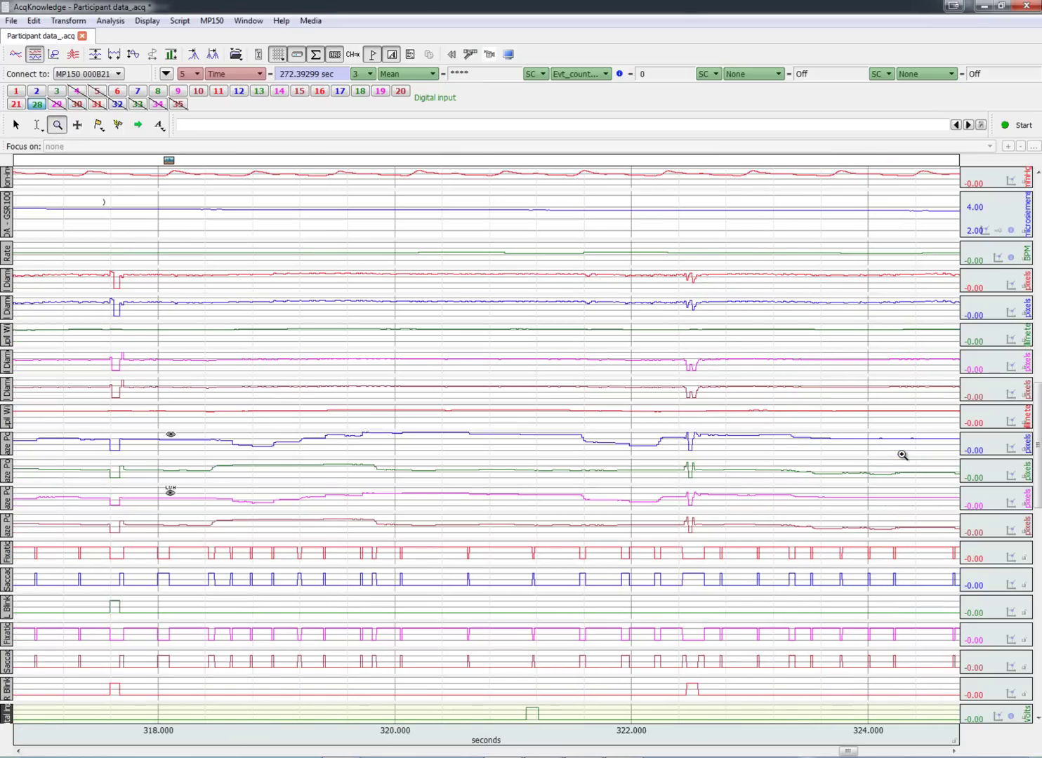
left_click(147, 21)
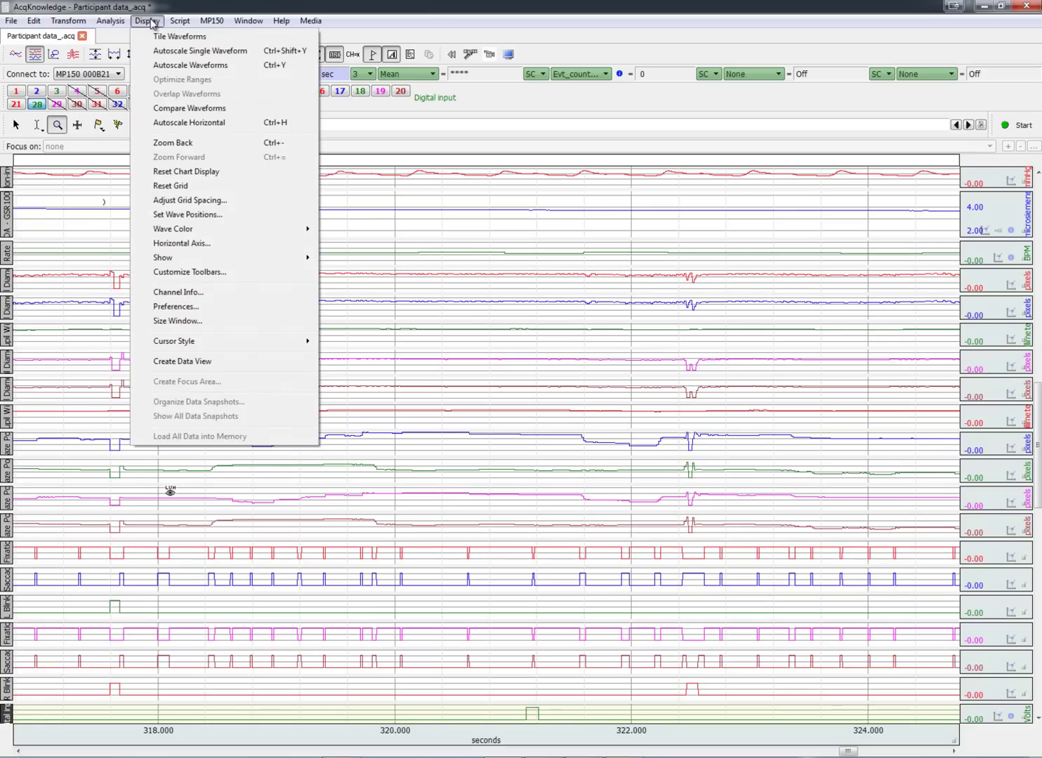
left_click(214, 66)
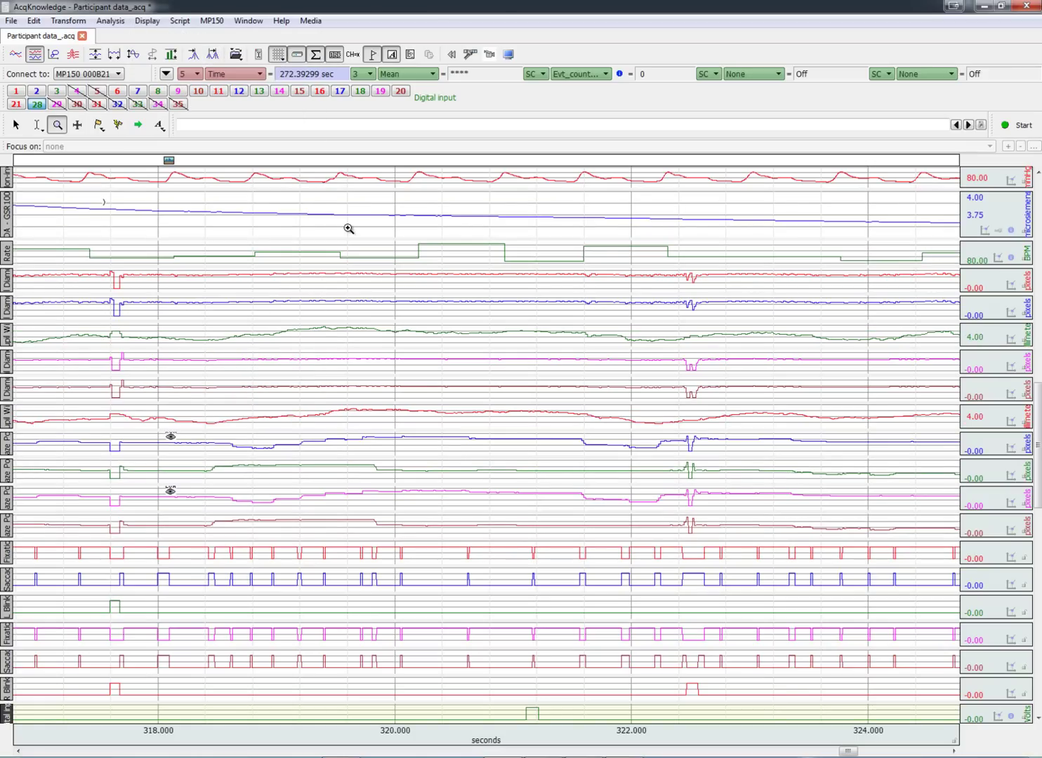
- Return to the full recording view and autoscale all waveforms again
mouse_move(171, 166)
mouse_move(171, 437)
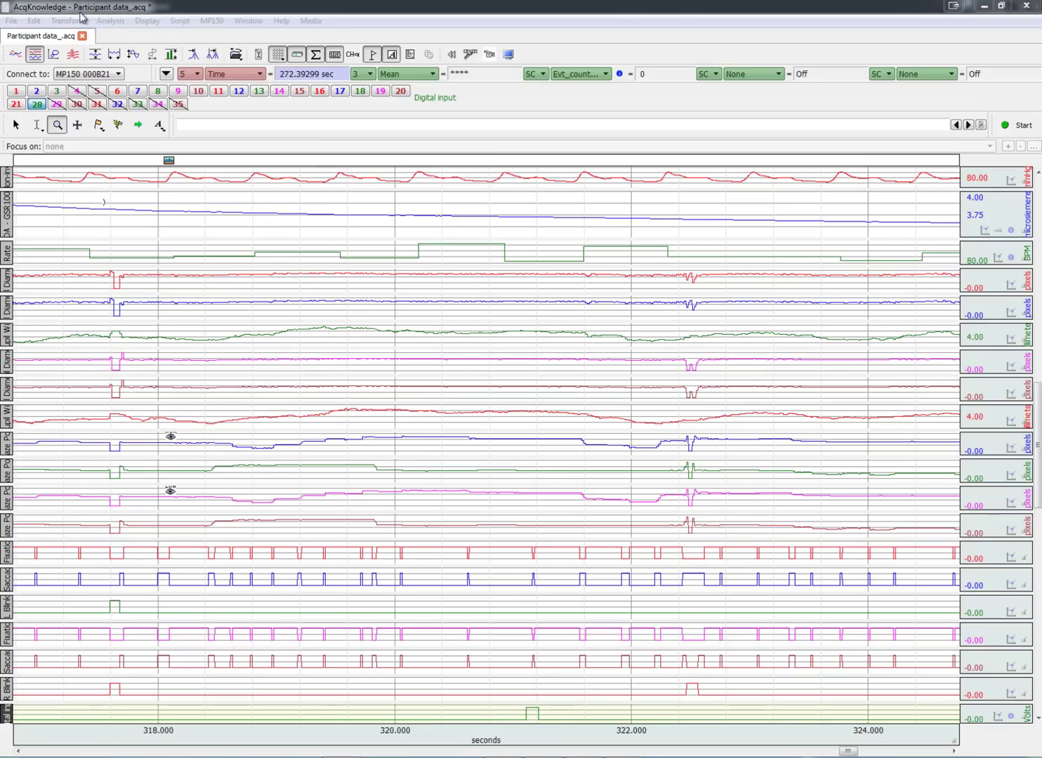
left_click(114, 55)
left_click(148, 21)
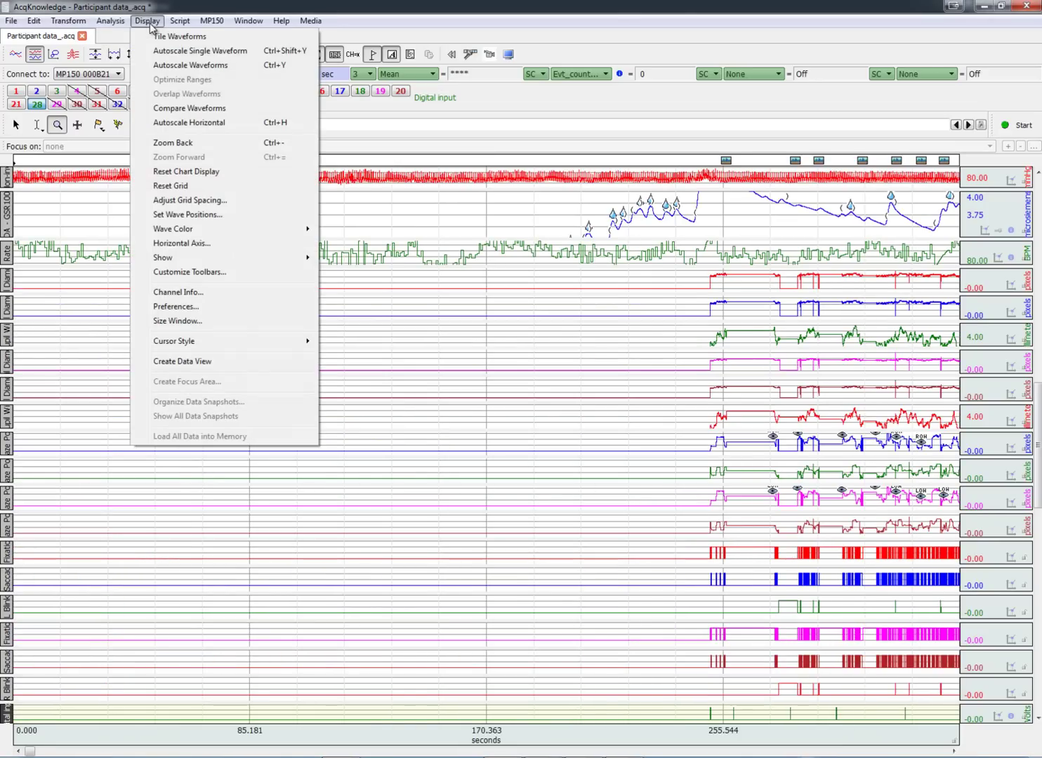
left_click(214, 66)
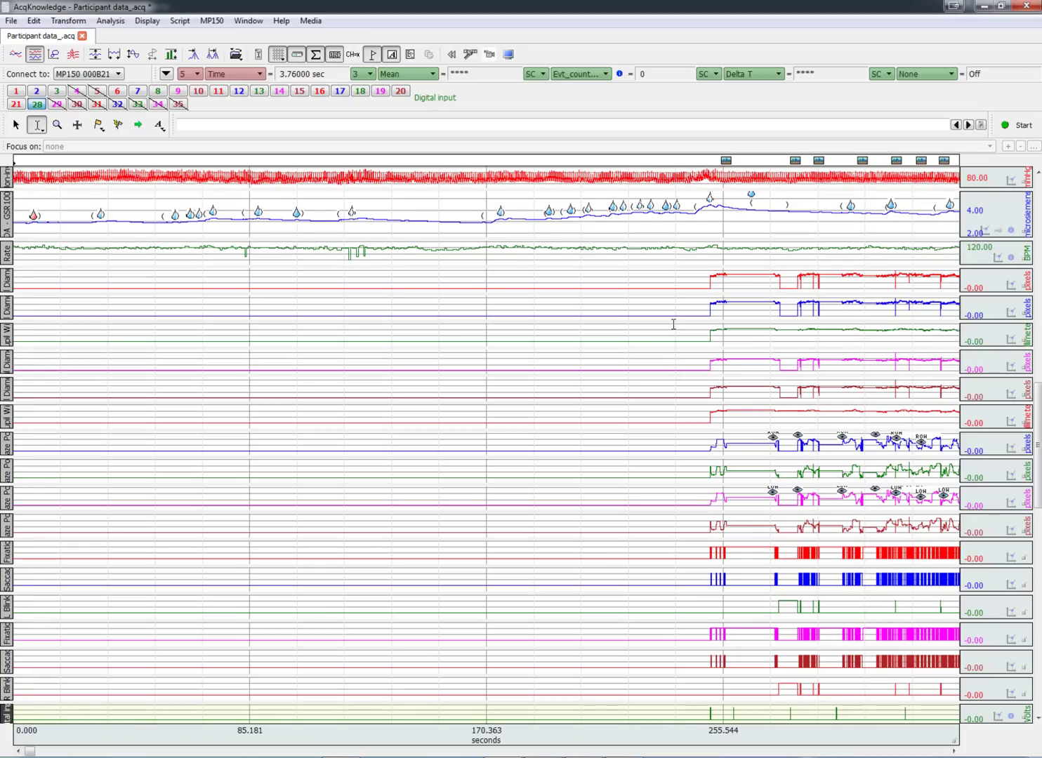
- Run Find Cycle from each SMI stimulus event to +7 s, sending the measurements to Excel
left_click(110, 20)
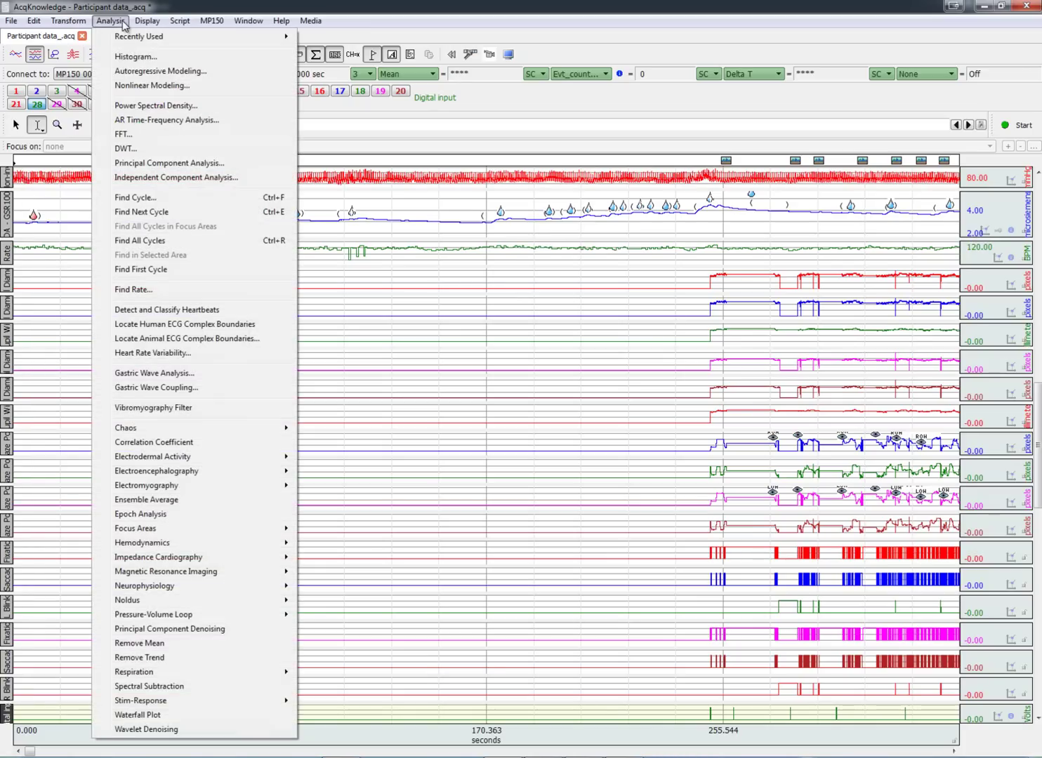
left_click(161, 203)
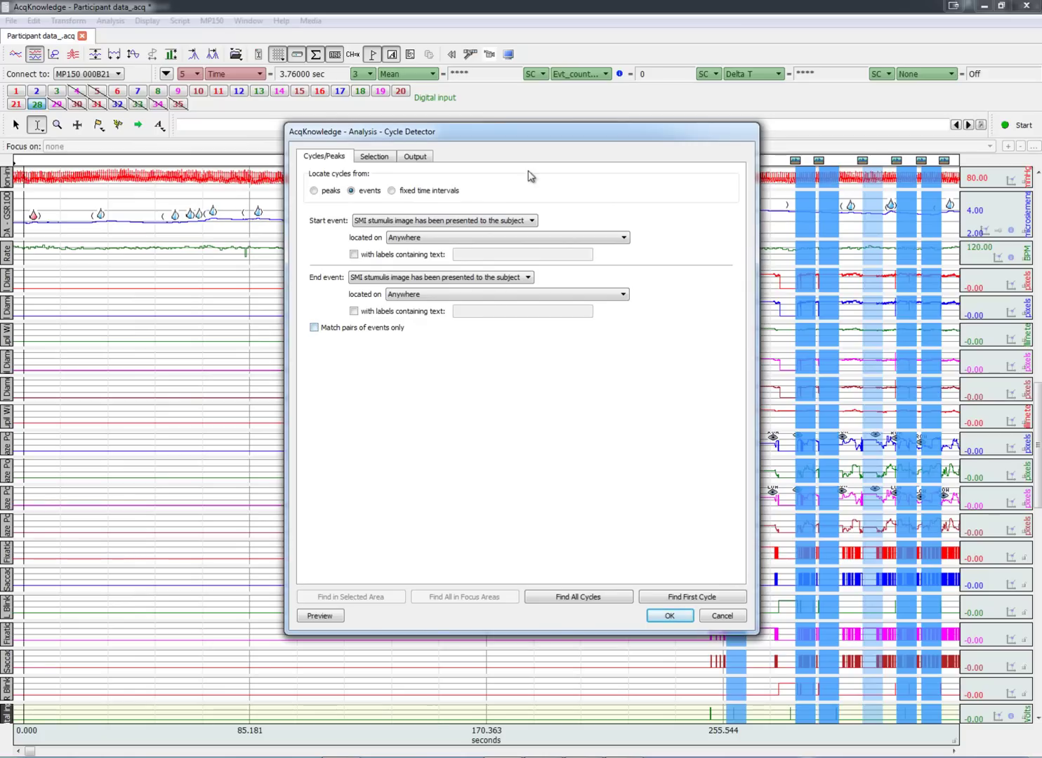
left_click(383, 158)
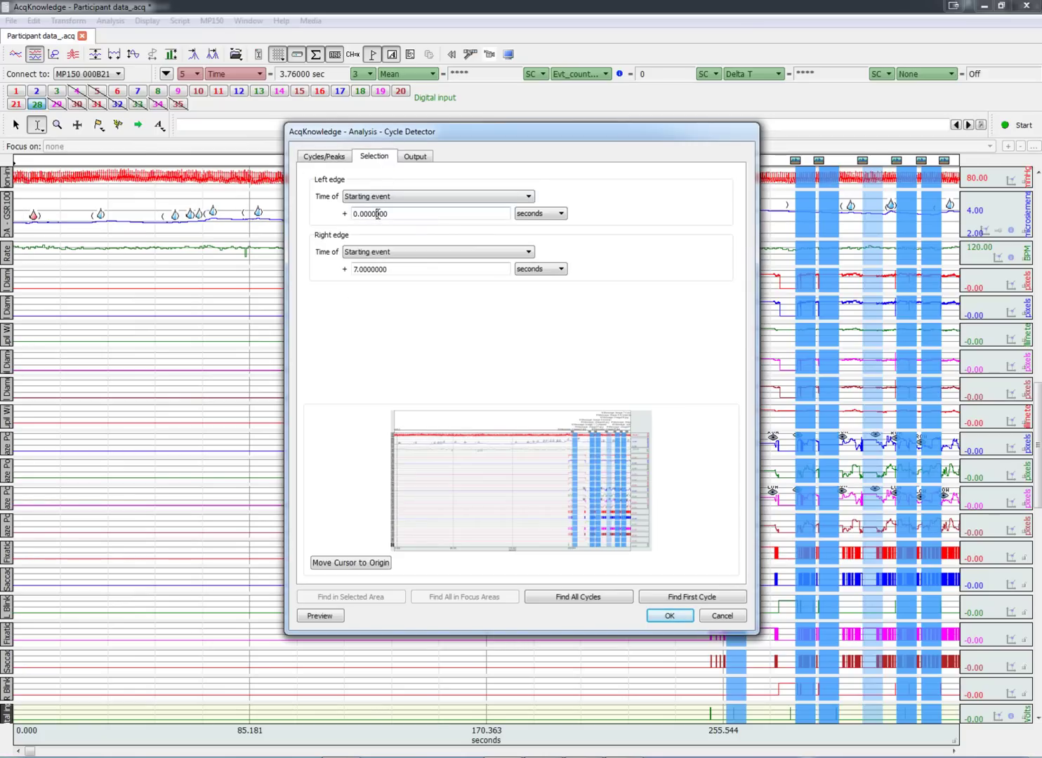
left_click(417, 158)
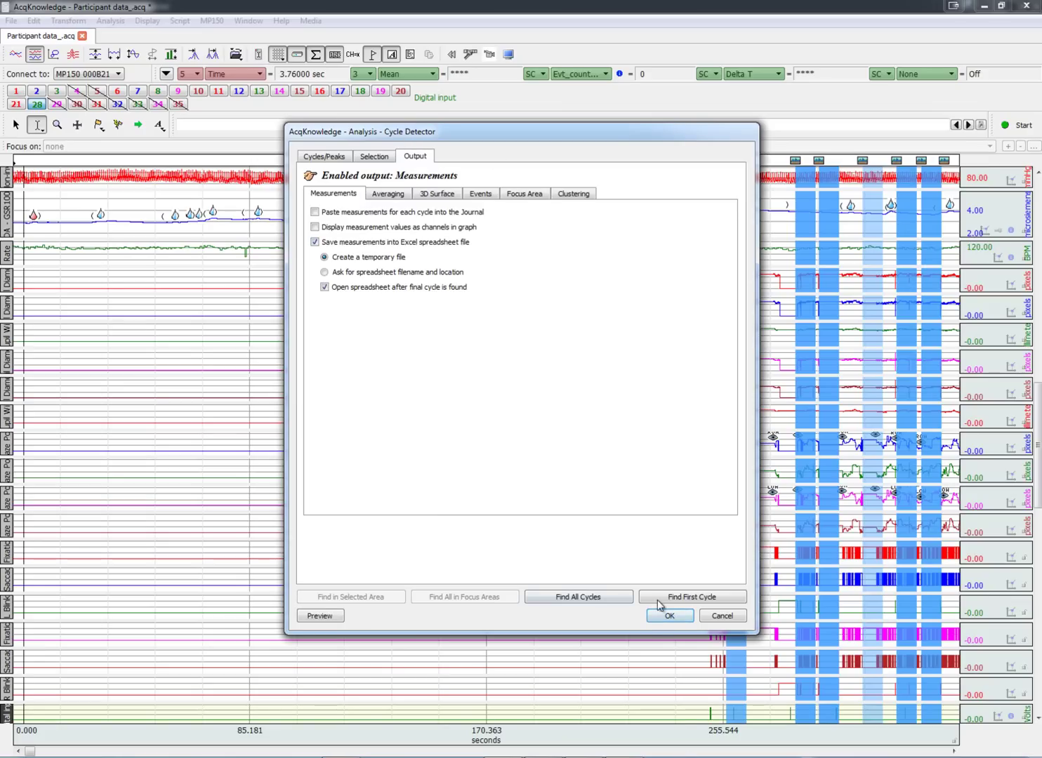
left_click(668, 614)
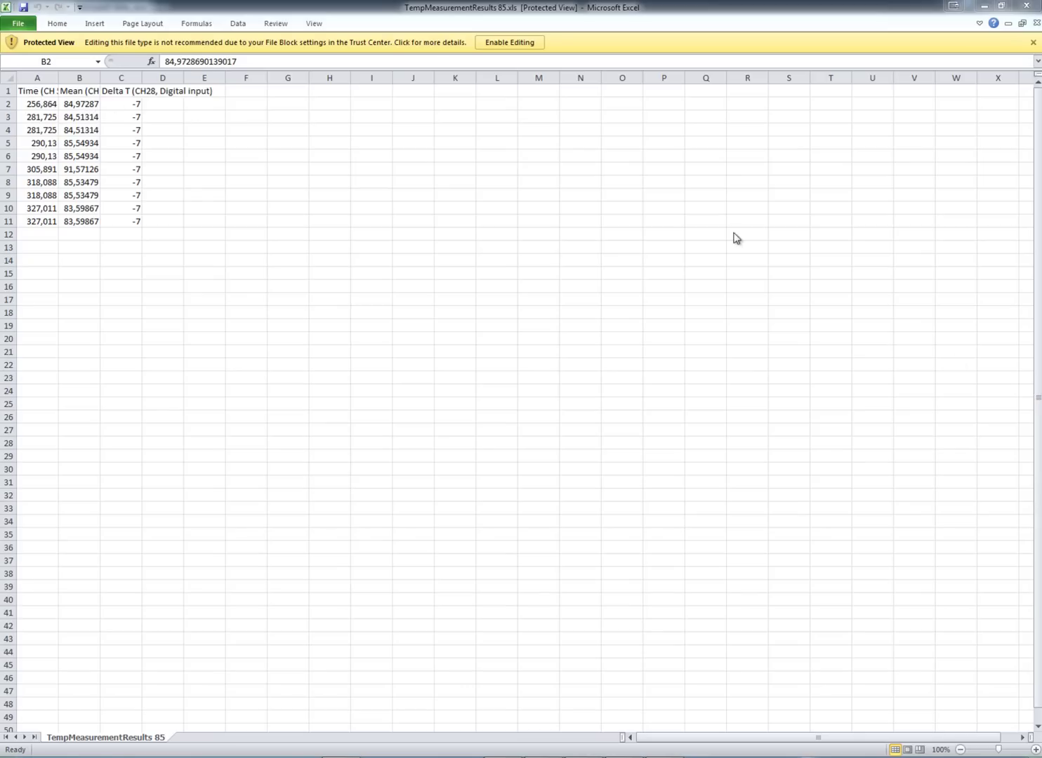
- Leave the TempMeasurementResults 85.xls sheet and return to the AcqKnowledge record with Alt+Tab
key("alt+Tab")
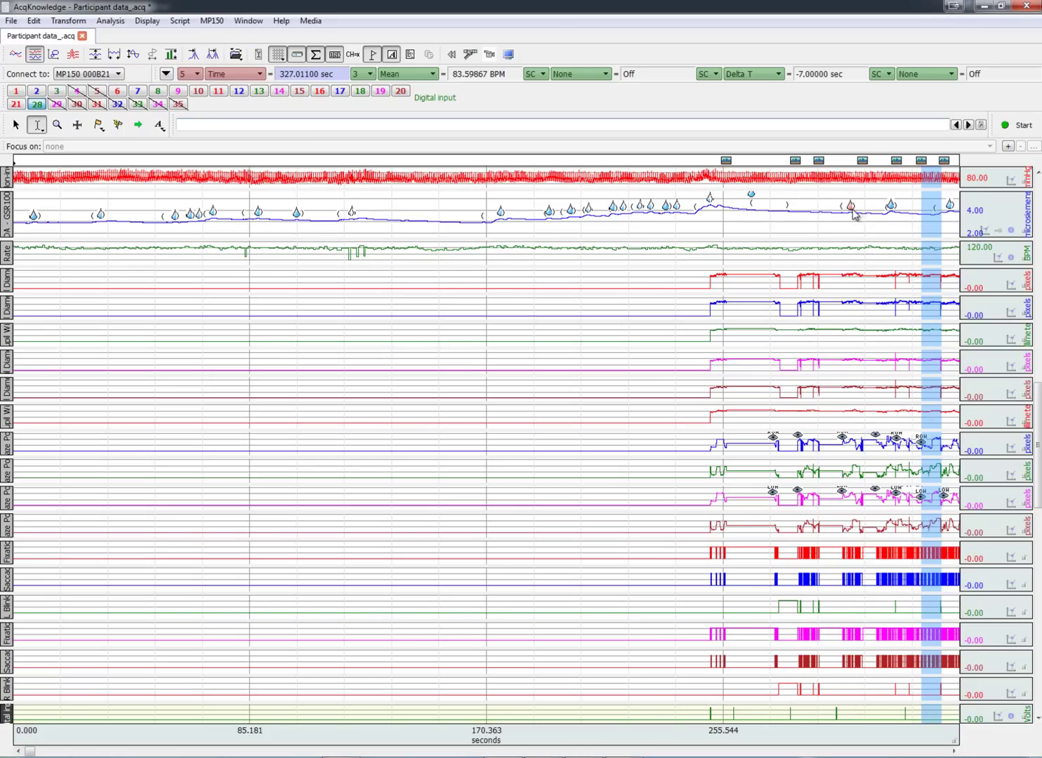
mouse_move(853, 211)
mouse_move(891, 211)
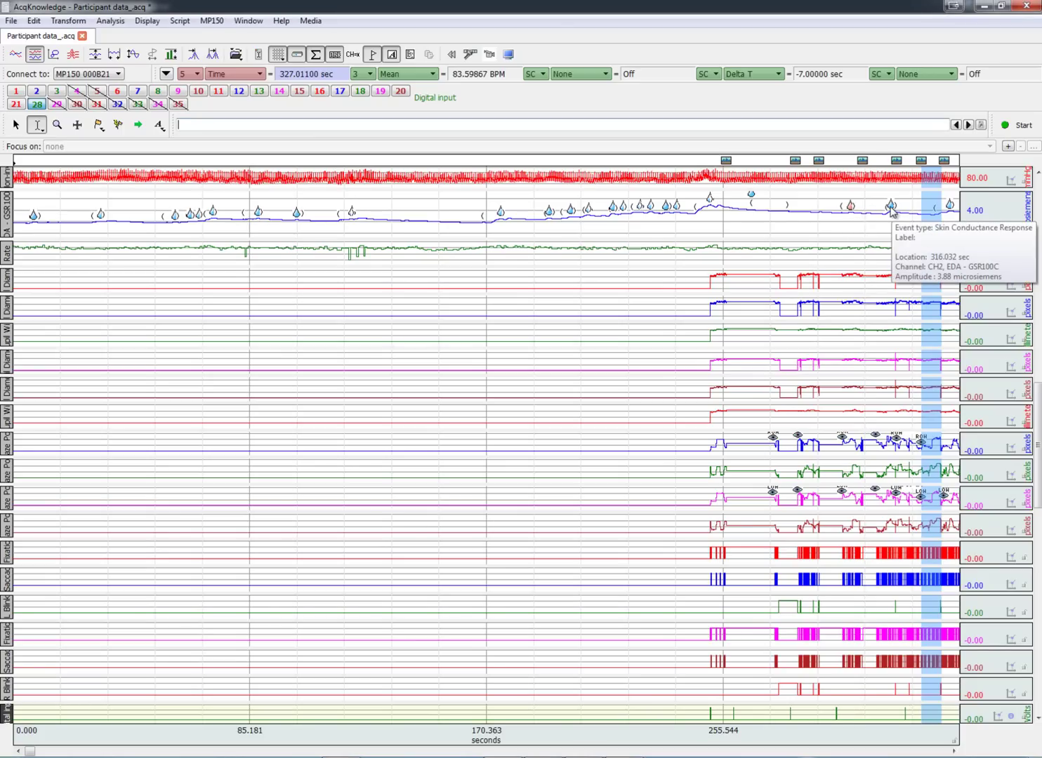